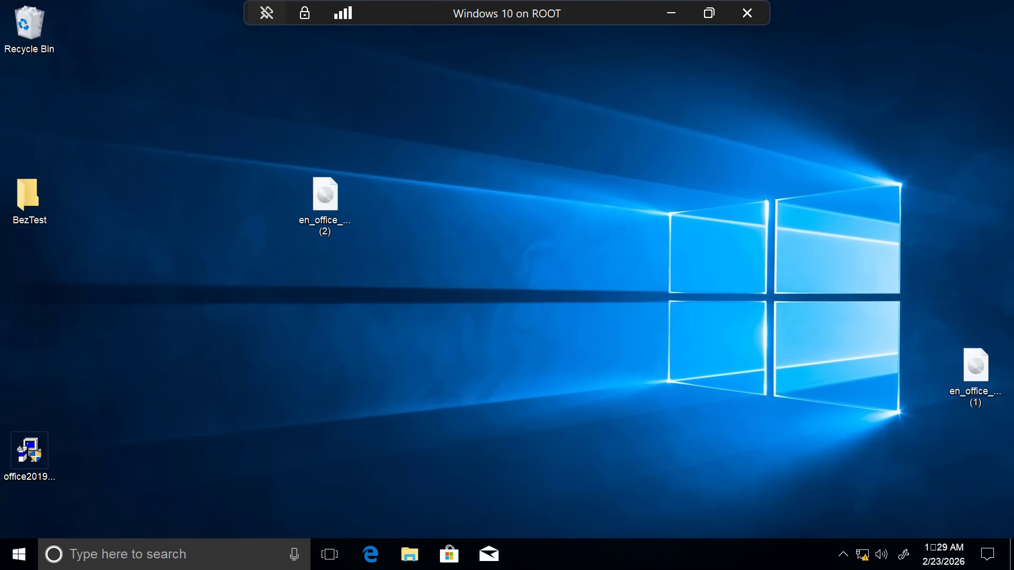
- Launch the Registry Editor through the Run dialog with the command regedit and allow it to make changes
click(158, 554)
text(run)
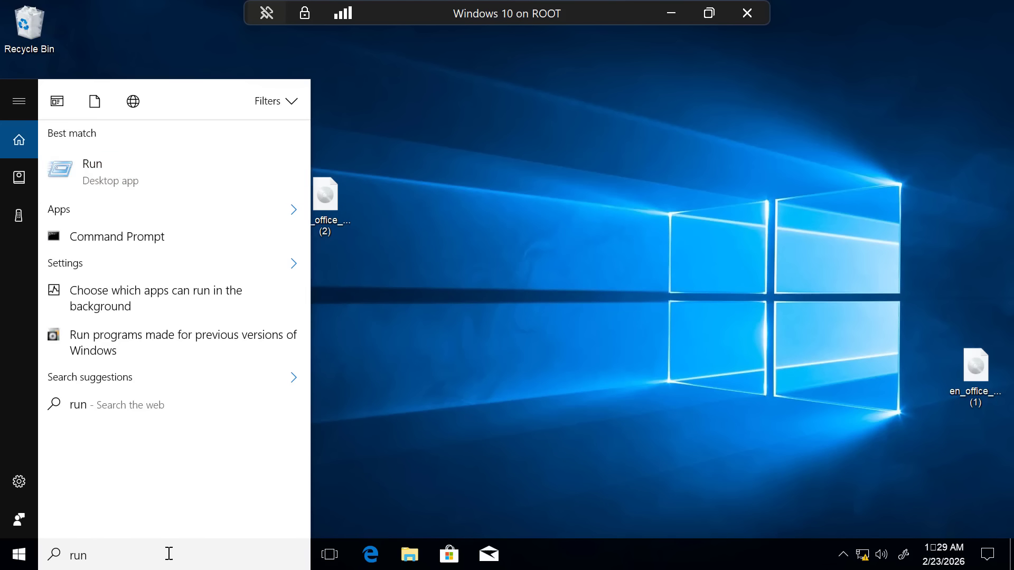
key(Return)
text(re)
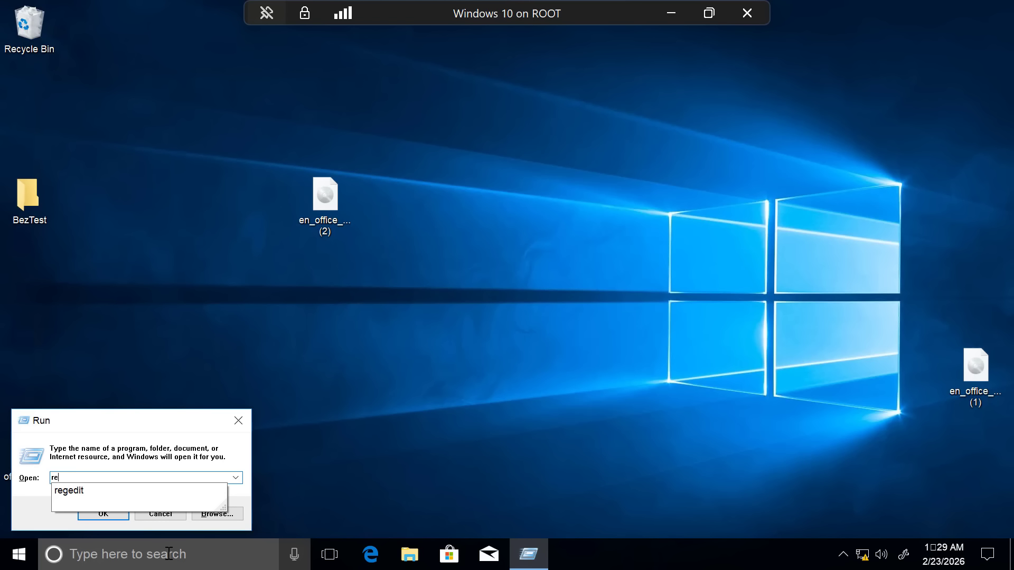
text(gedit)
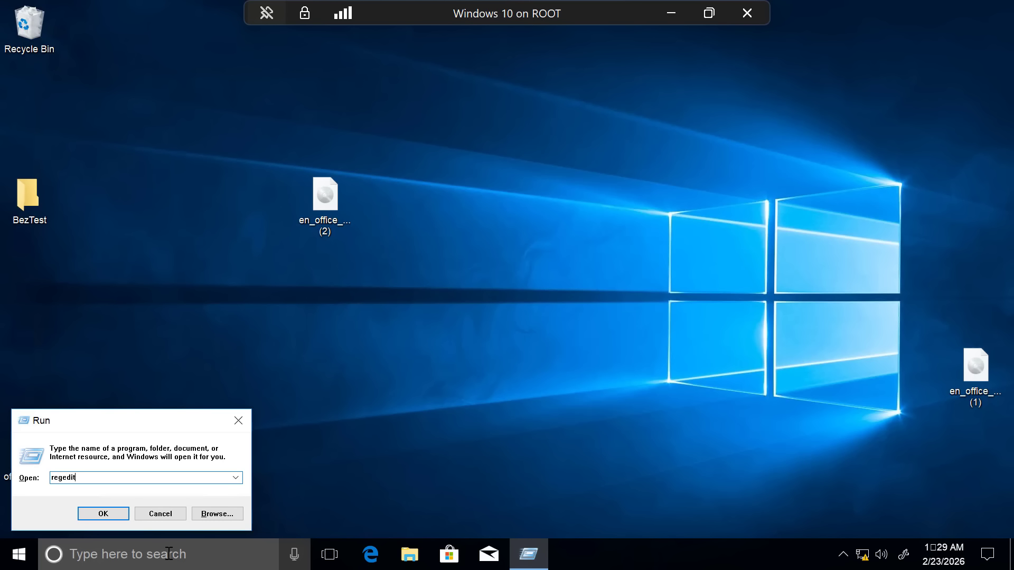
click(104, 514)
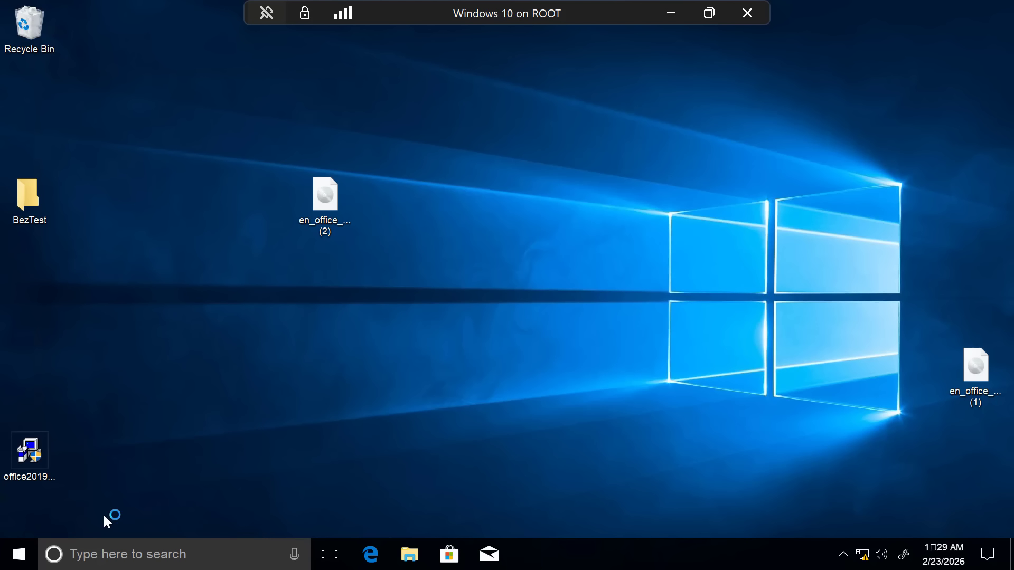
click(442, 384)
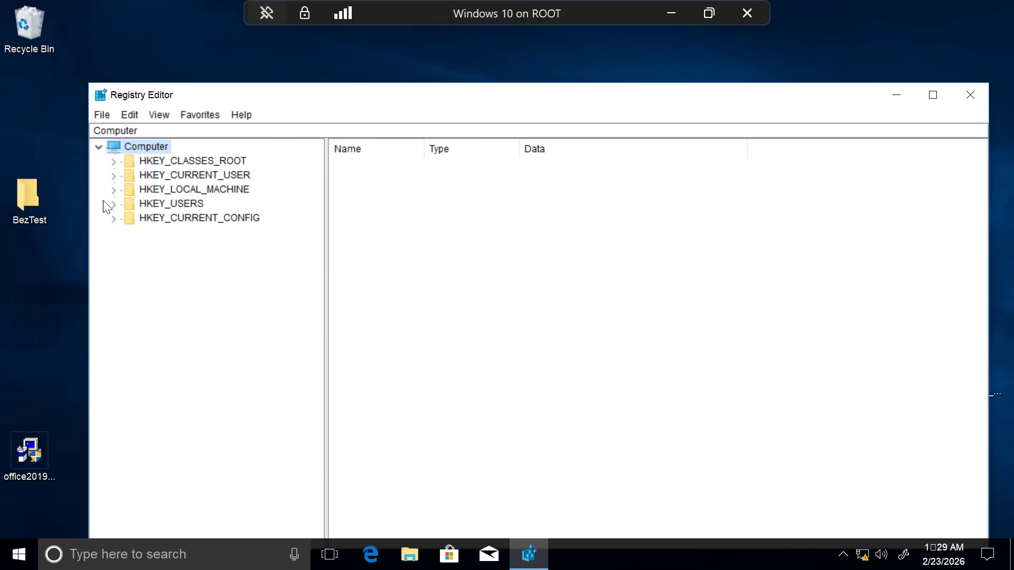
- Expand the registry tree down to HKEY_LOCAL_MACHINE\SOFTWARE\Microsoft\Windows NT\CurrentVersion
click(113, 190)
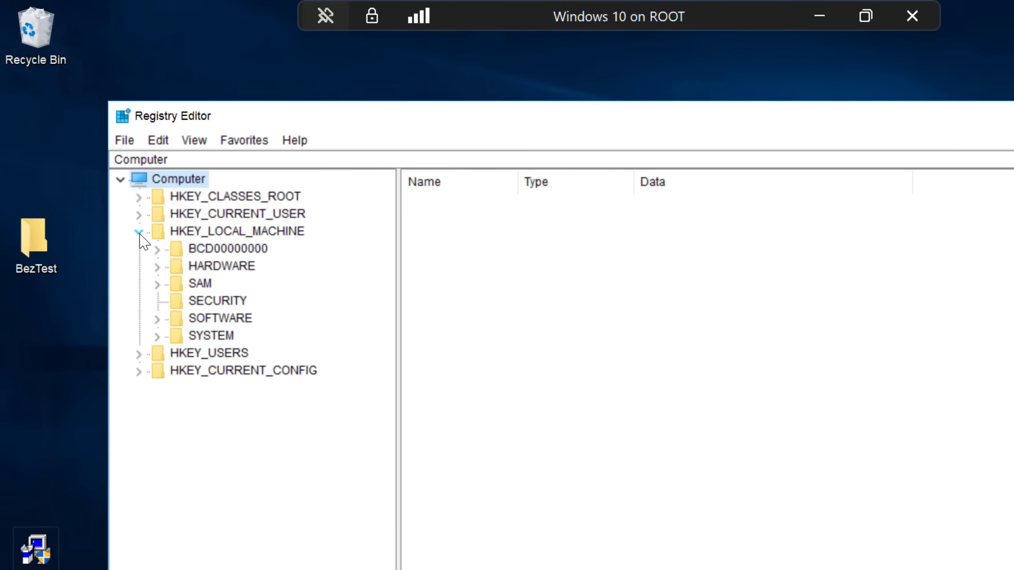
click(158, 319)
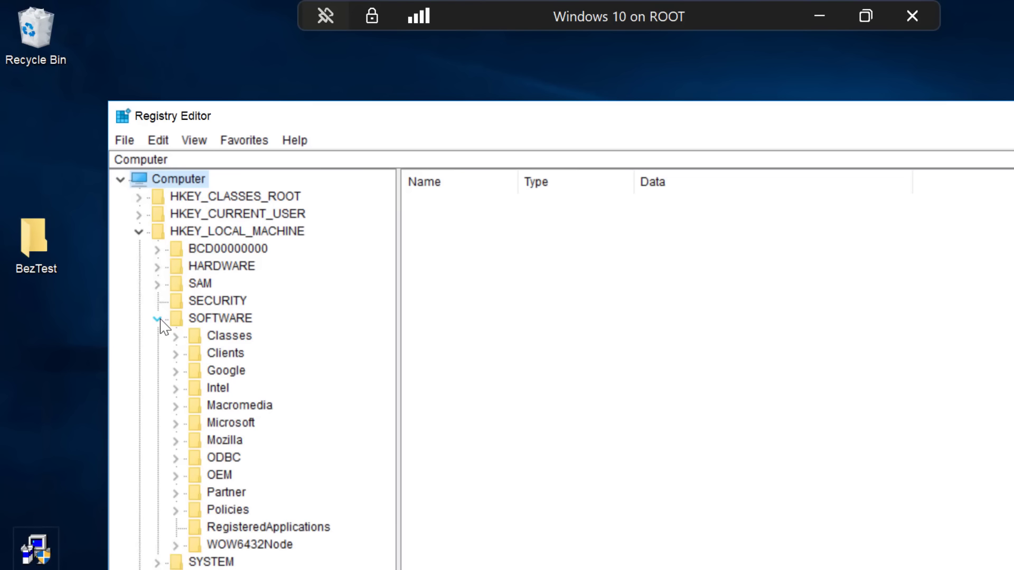
click(177, 424)
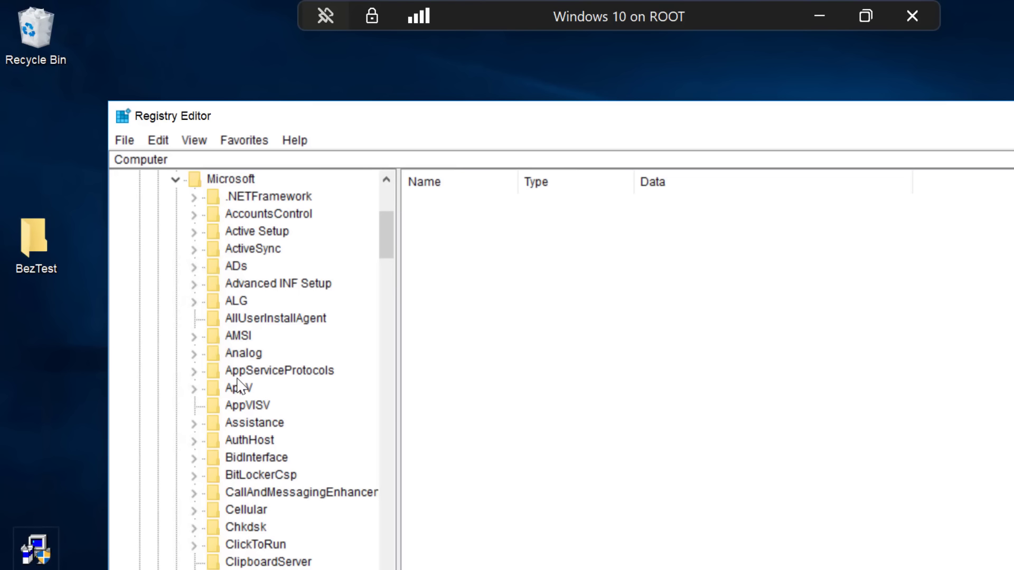
scroll(241, 391, down, 19)
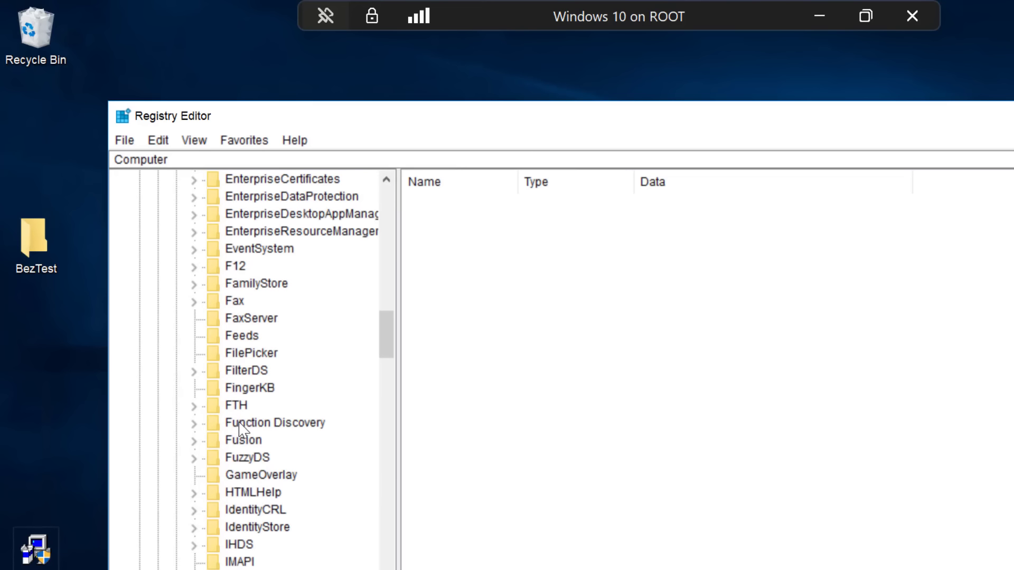
scroll(240, 428, down, 20)
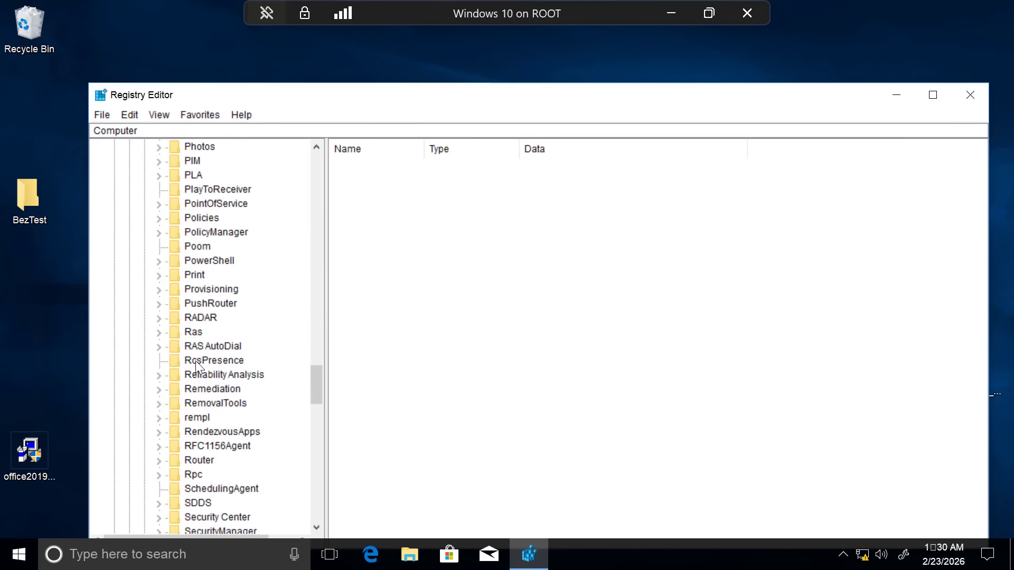
scroll(197, 367, down, 19)
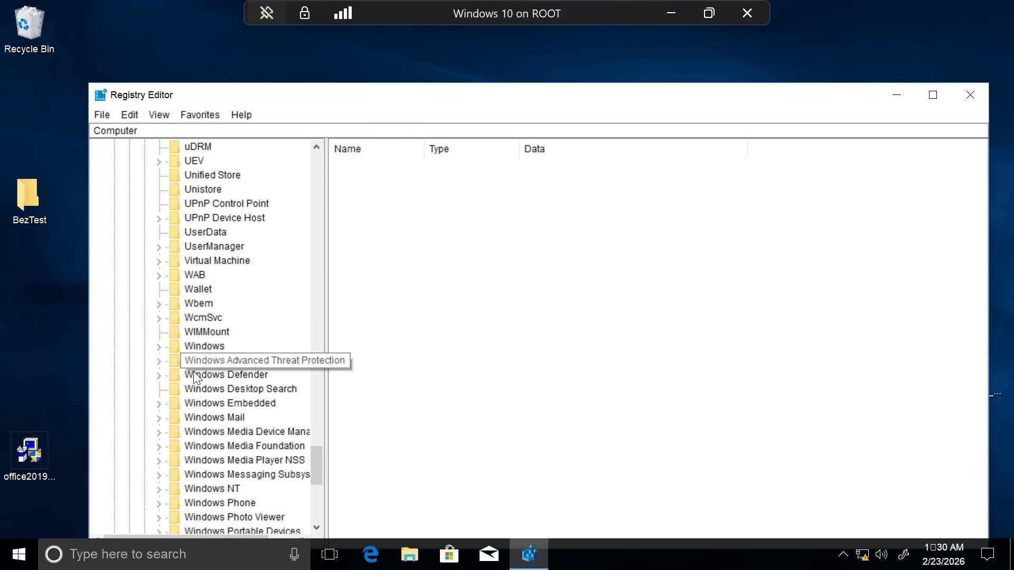
click(159, 490)
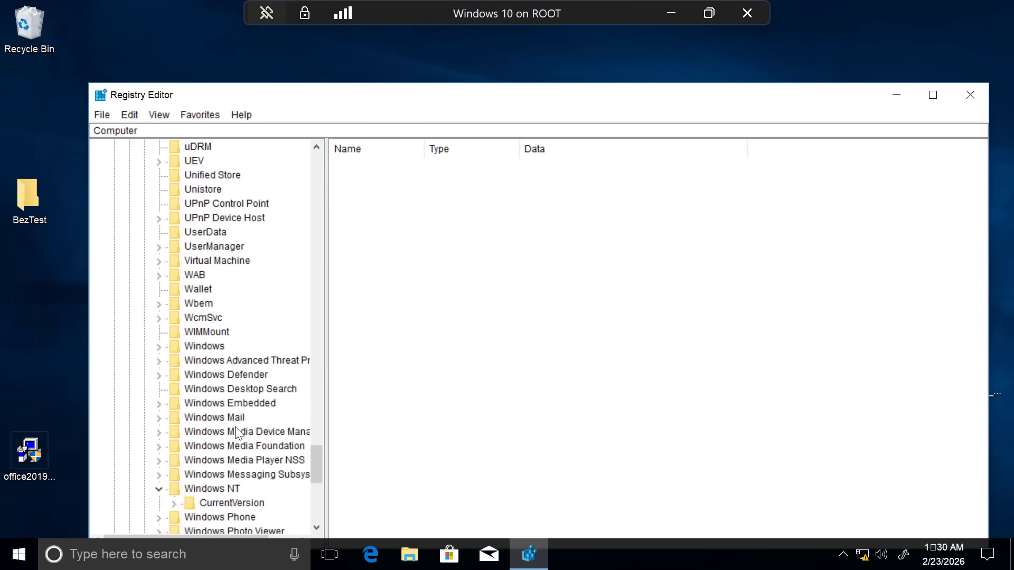
scroll(236, 433, down, 1)
click(176, 460)
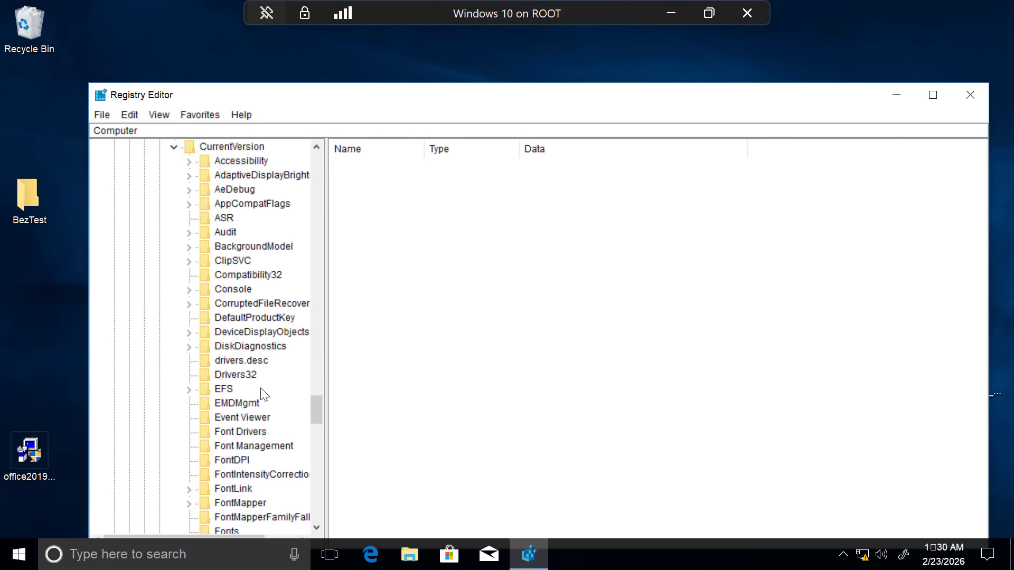
- View the Fonts key under CurrentVersion and open the neighbouring FontSubstitutes key
scroll(254, 404, down, 6)
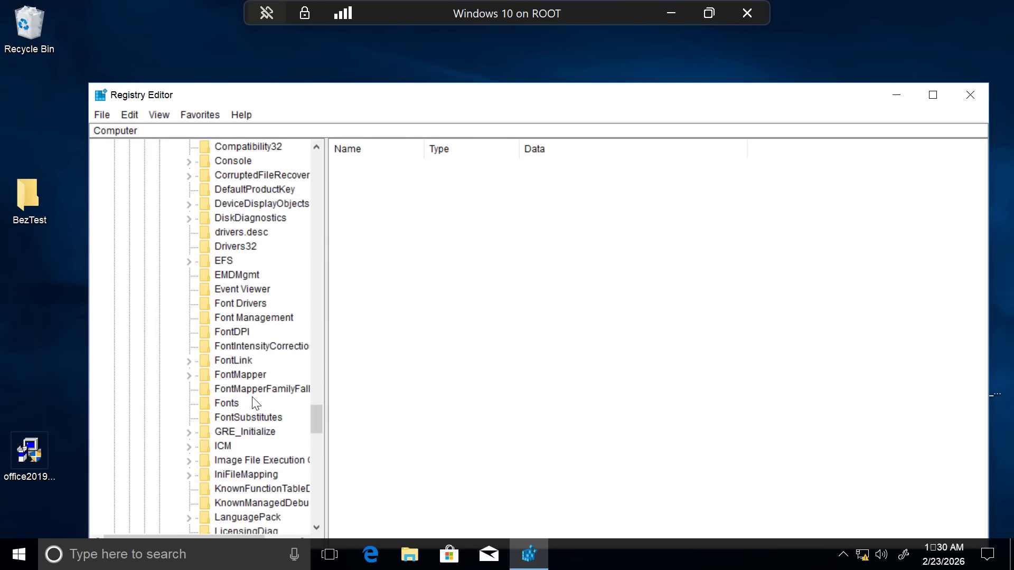
scroll(254, 404, up, 4)
scroll(255, 396, up, 2)
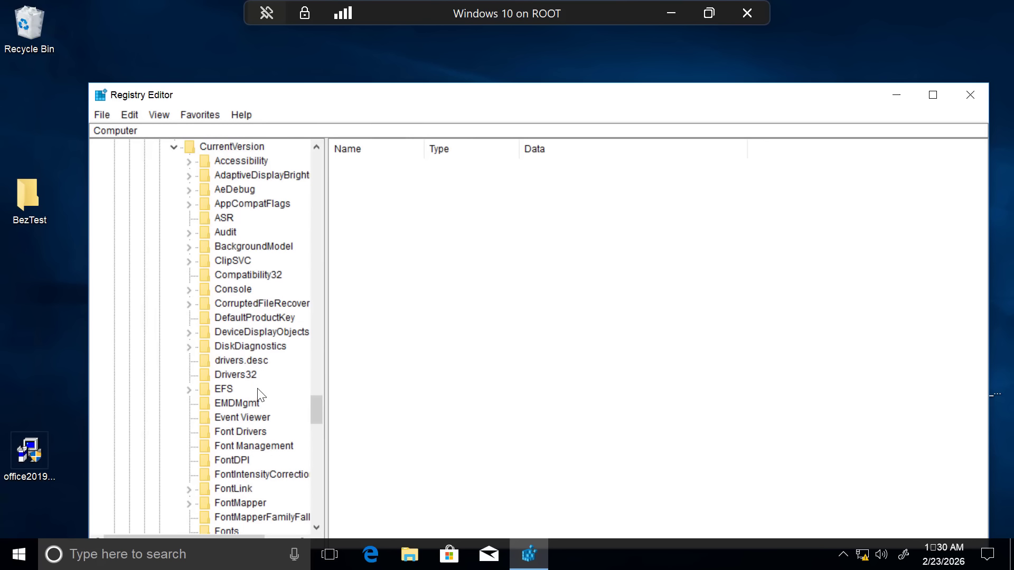
scroll(256, 401, down, 2)
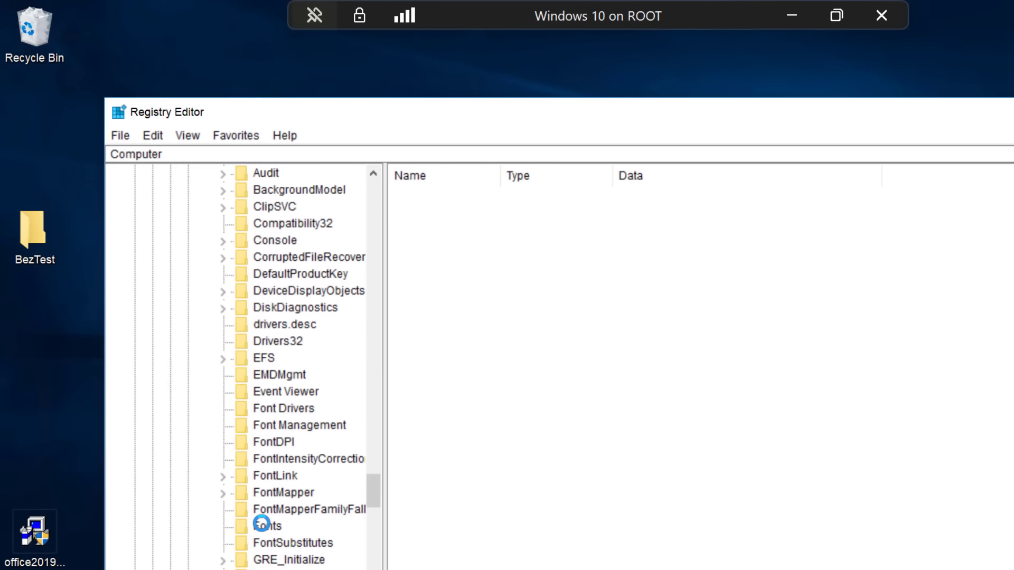
click(264, 525)
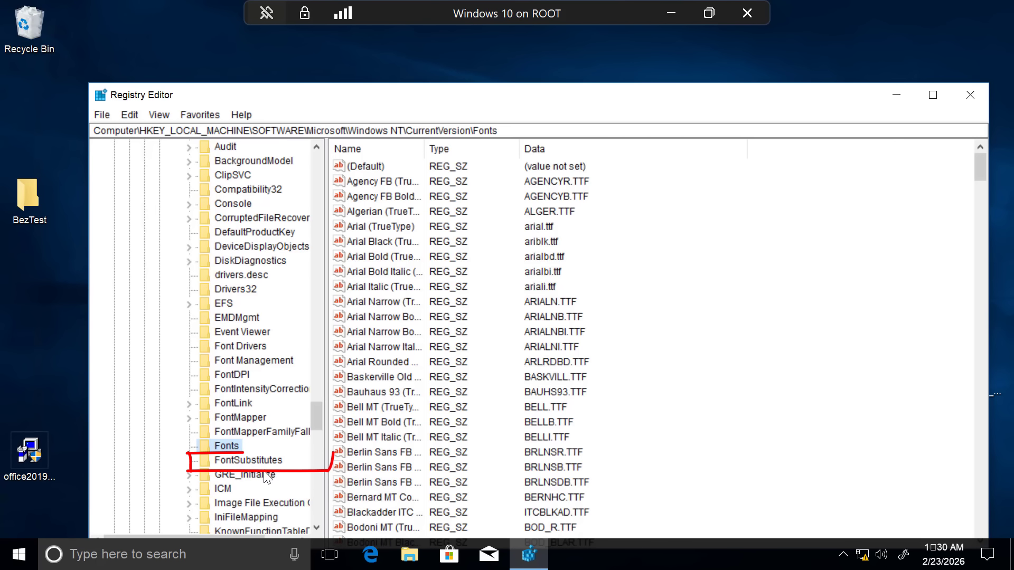
click(243, 462)
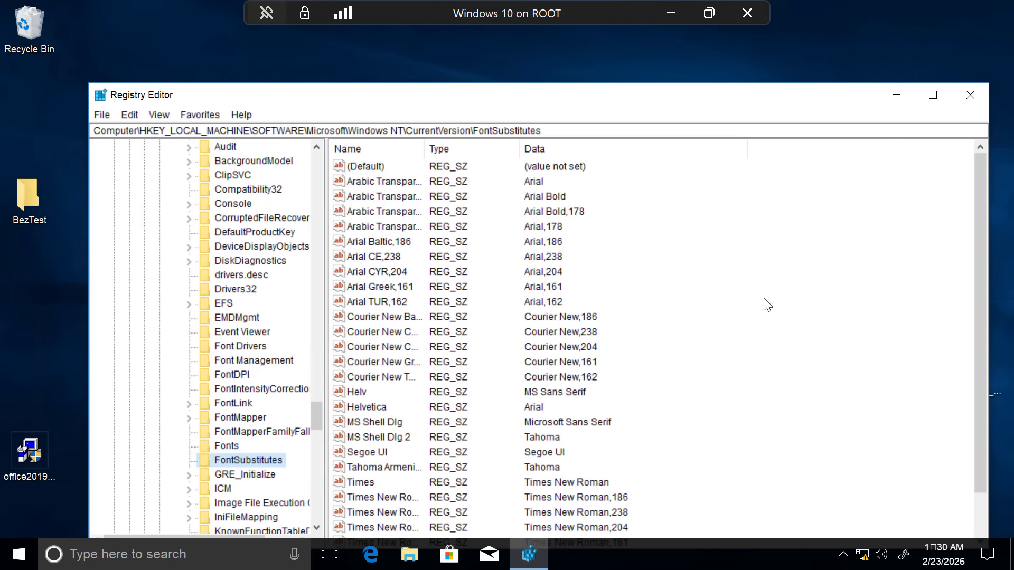
- Set the value data of the Segoe UI entry to Segoe Script and close the Registry Editor
right_click(375, 452)
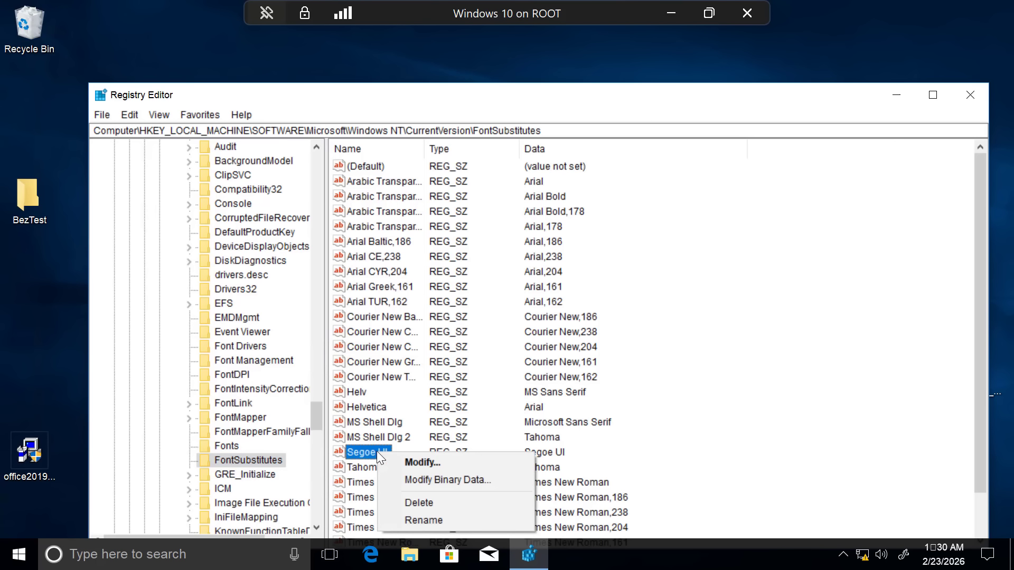
click(413, 462)
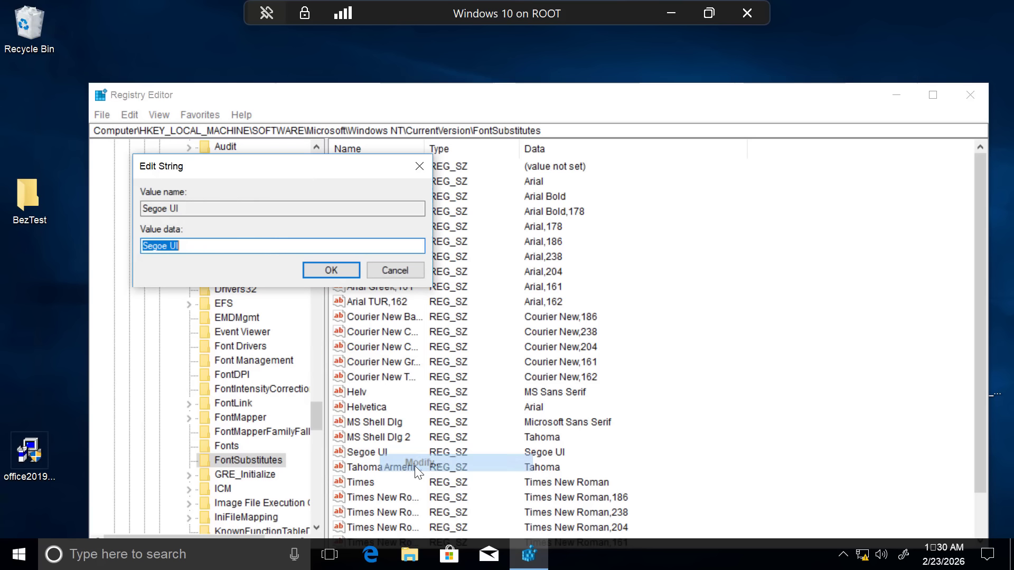
click(219, 251)
key(BackSpace)
key(BackSpace)
key(BackSpace)
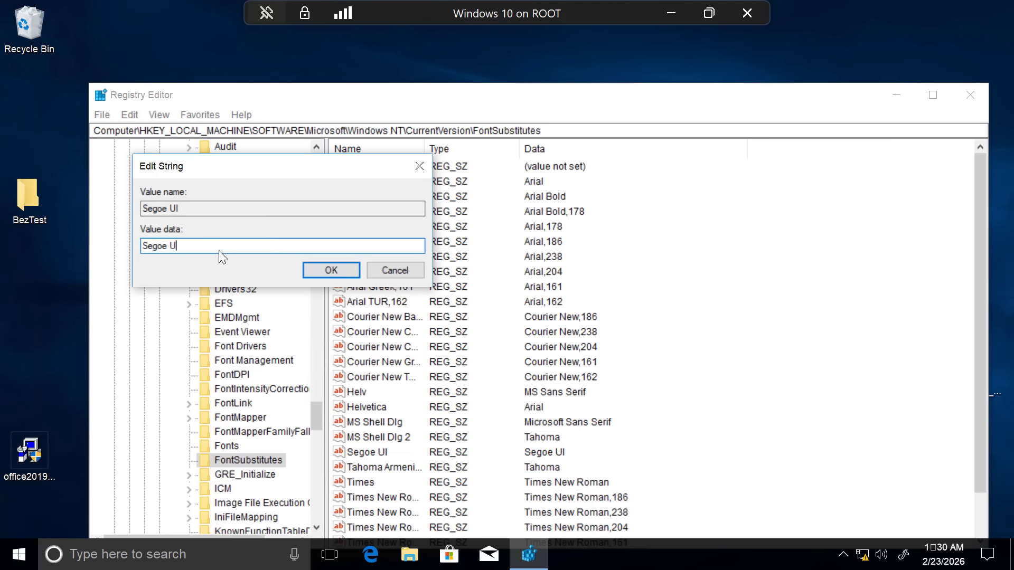
text(Script)
click(331, 270)
click(970, 95)
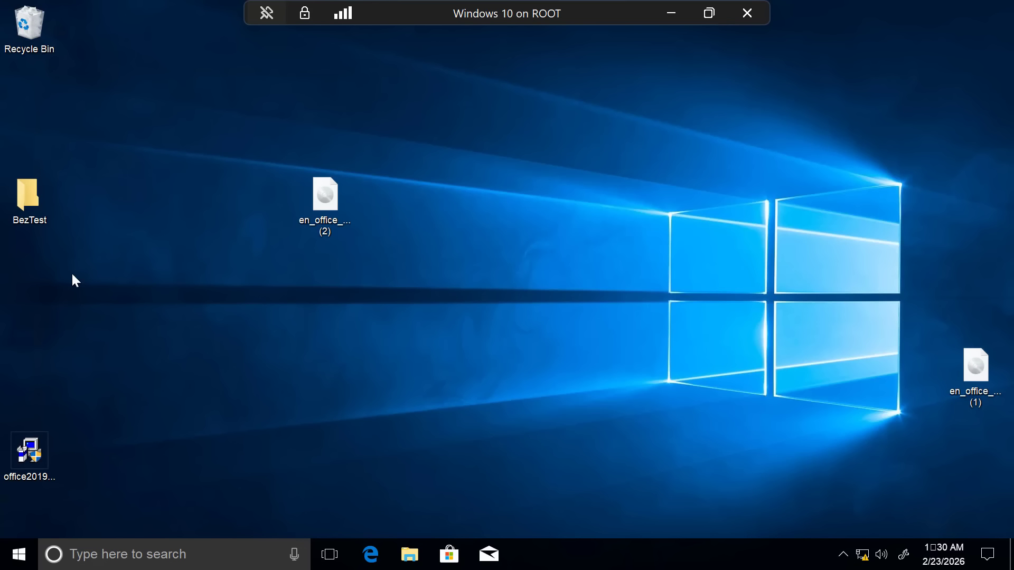
- Restart Windows and sign back in by entering the account password
click(18, 554)
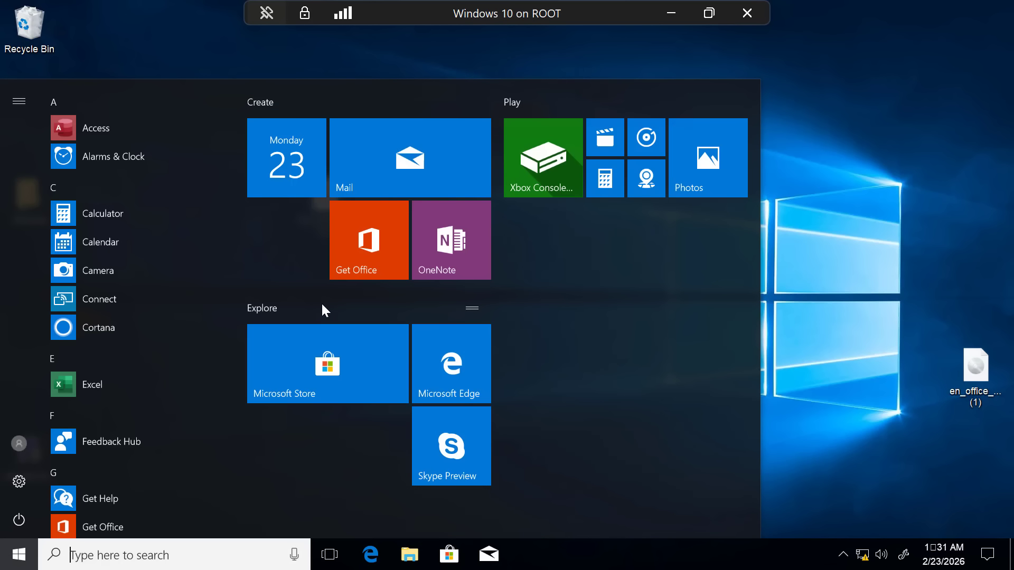
click(18, 520)
click(31, 480)
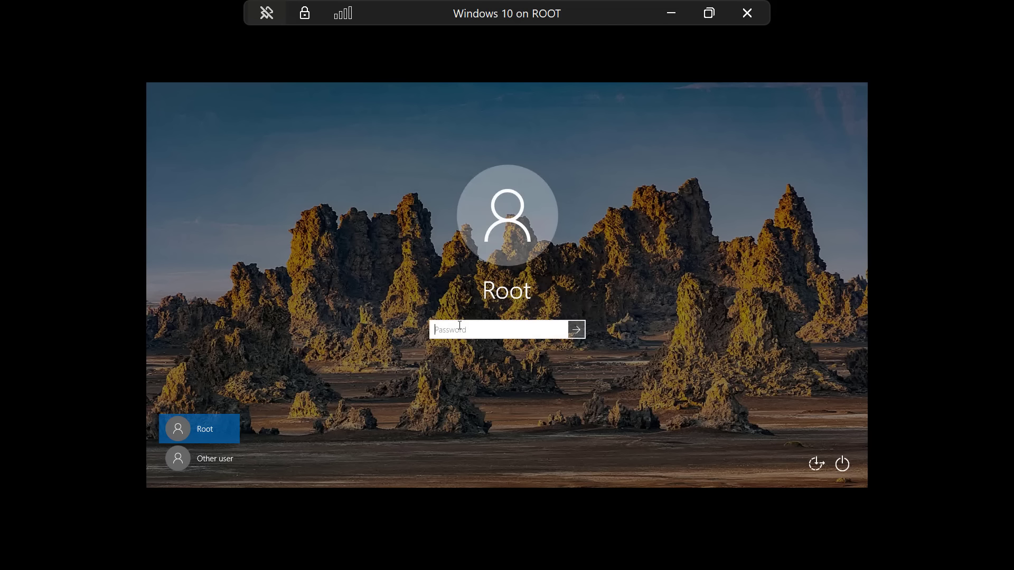
text(••••••••)
key(Return)
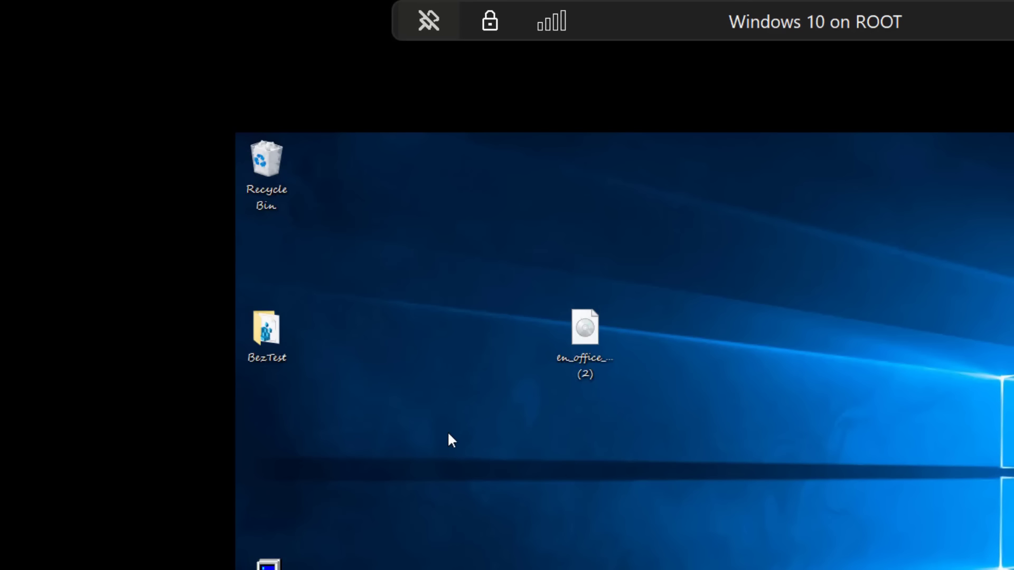
- Restore the virtual machine window, return it to full screen, and dismiss the OneDrive error dialog
click(1013, 21)
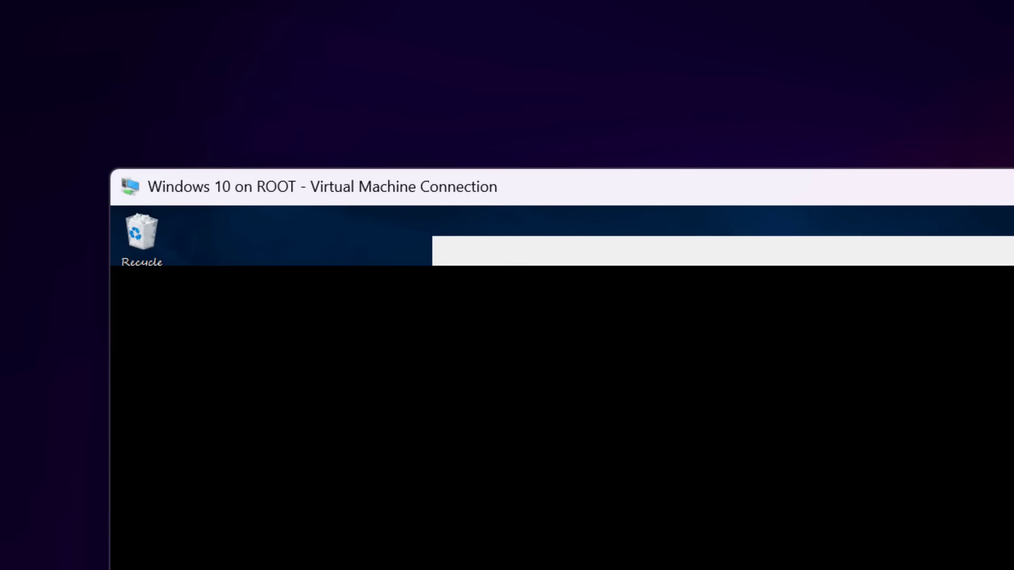
drag(1013, 185, 900, 163)
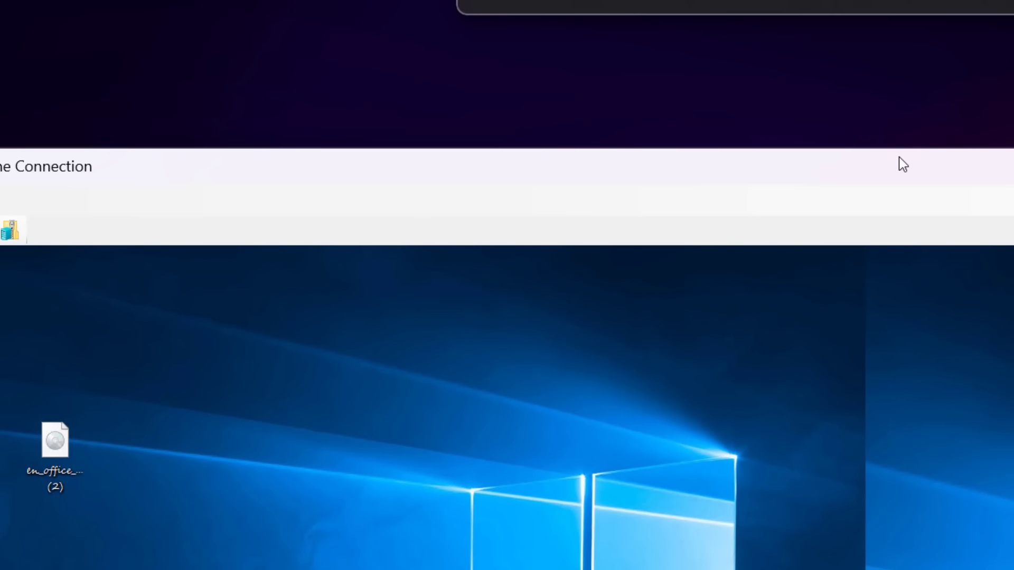
click(1013, 163)
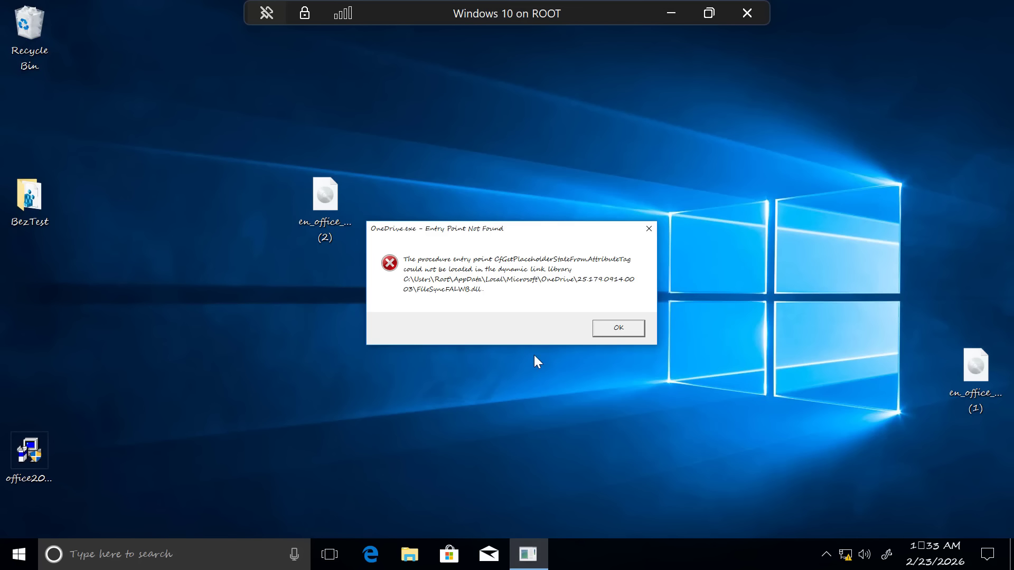
click(608, 329)
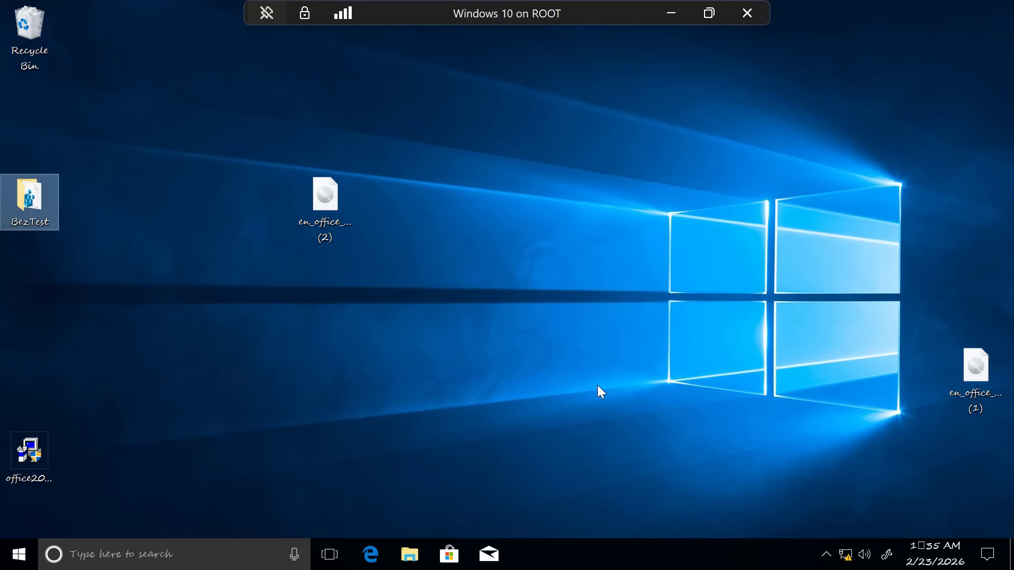
- Open File Explorer maximized to examine the interface font, and minimize it
click(409, 556)
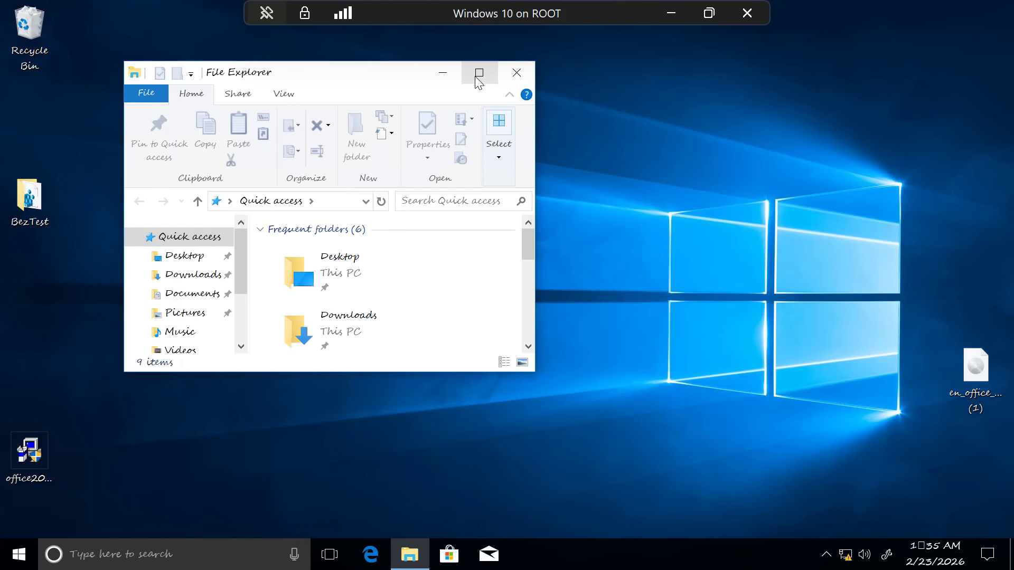
click(477, 74)
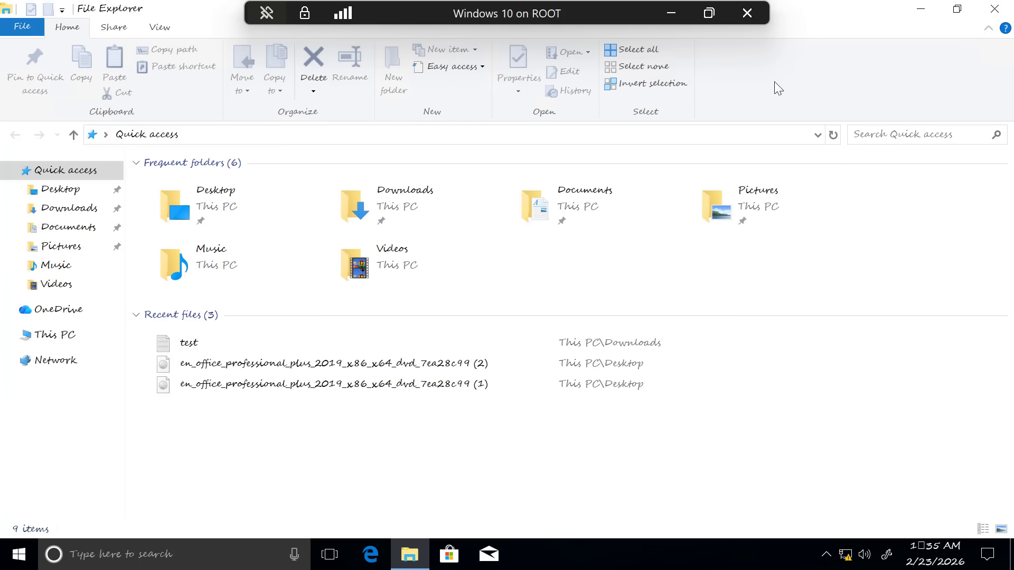
click(929, 11)
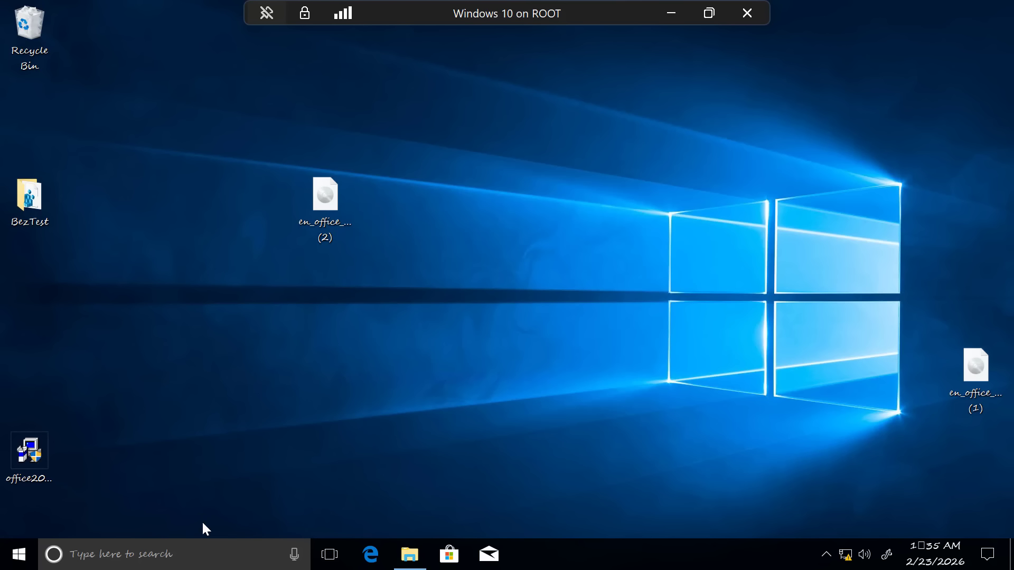
- Search for Notepad and open it with a blank document
click(192, 549)
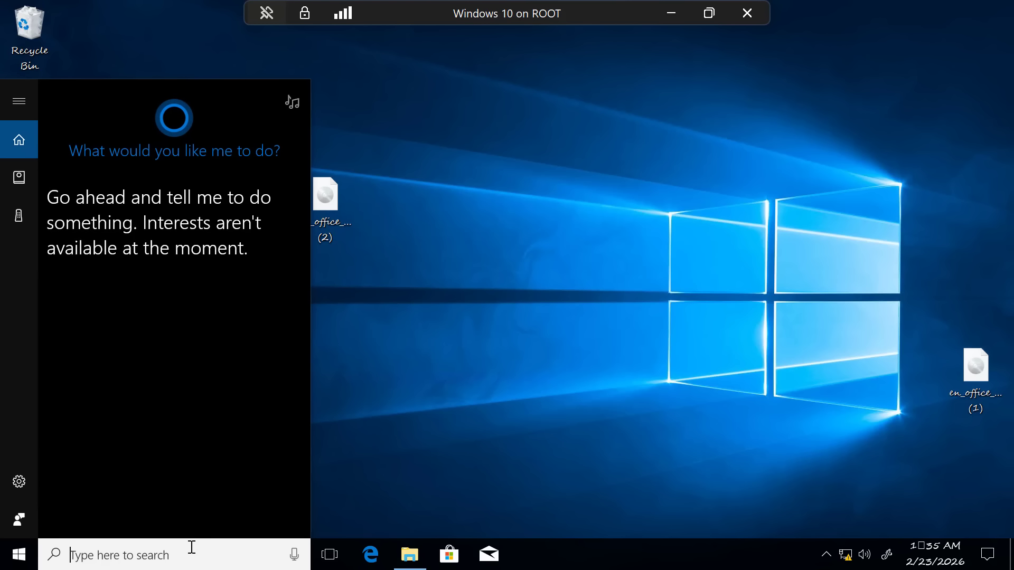
text(note)
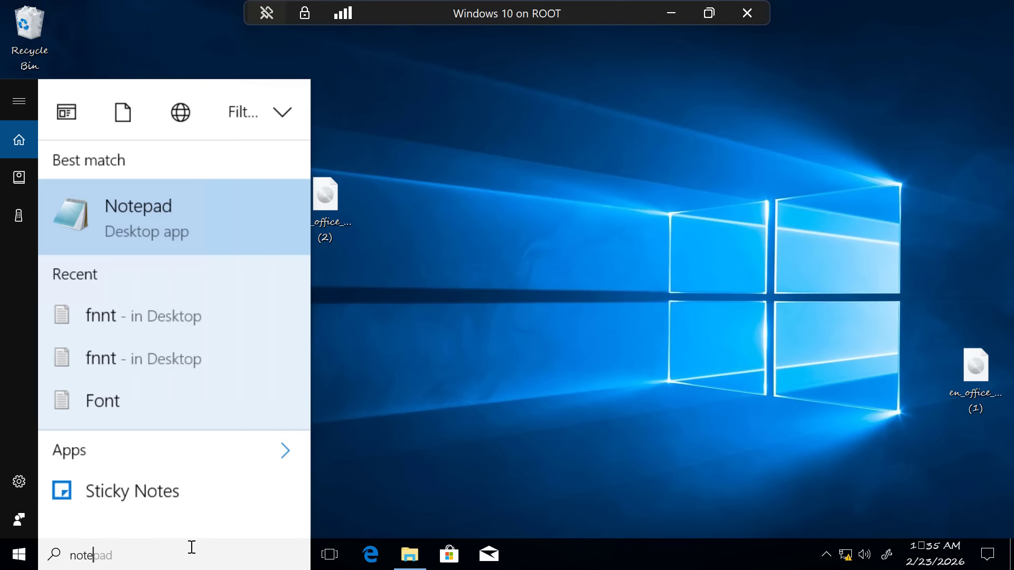
key(Return)
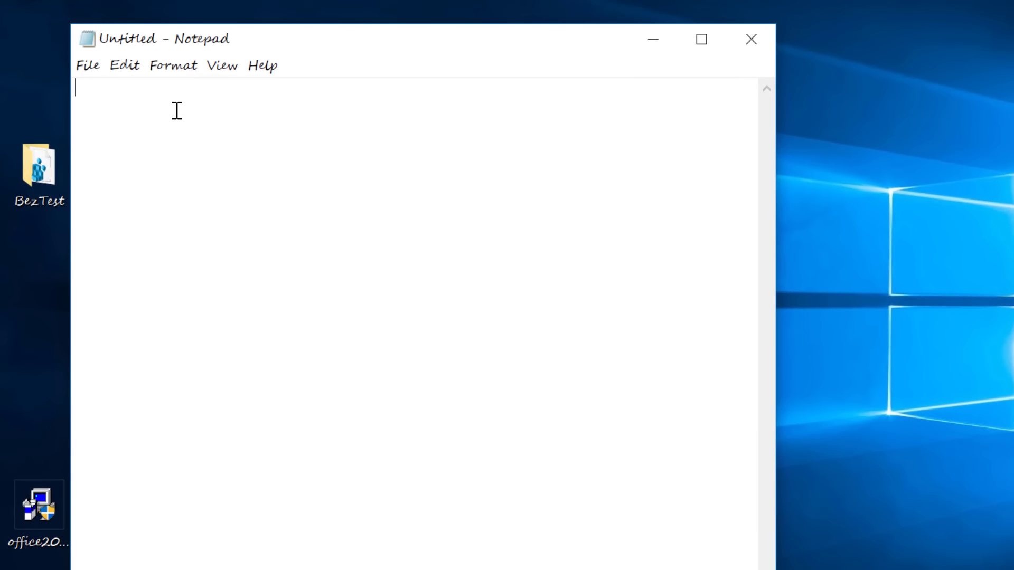
- Write a Version 5.00 registry script with empty values for the seven Segoe UI TrueType entries under Fonts and "Segoe UI"="Segoe UI" under FontSubstitutes
text(Windows Registry Editor Version 5.00  [HKEY_LOCAL_MACHINE\SOFTWARE\Microsoft\Windows NT\CurrentVersion\Fonts] "Segoe UI (TrueType)"="" "Segoe UI Bold (TrueType)"="" "Segoe UI Bold Italic (TrueType)"="" "Segoe UI Italic (TrueType)"="" "Segoe UI Light (TrueType)"="" "Segoe UI Semibold (TrueType)"="" "Segoe UI Symbol (TrueType)"=""  [HKEY_LOCAL_MACHINE\SOFTWARE\Microsoft\Windows NT\CurrentVersion\FontSubstitutes]  "Segoe UI"="Segoe UI")
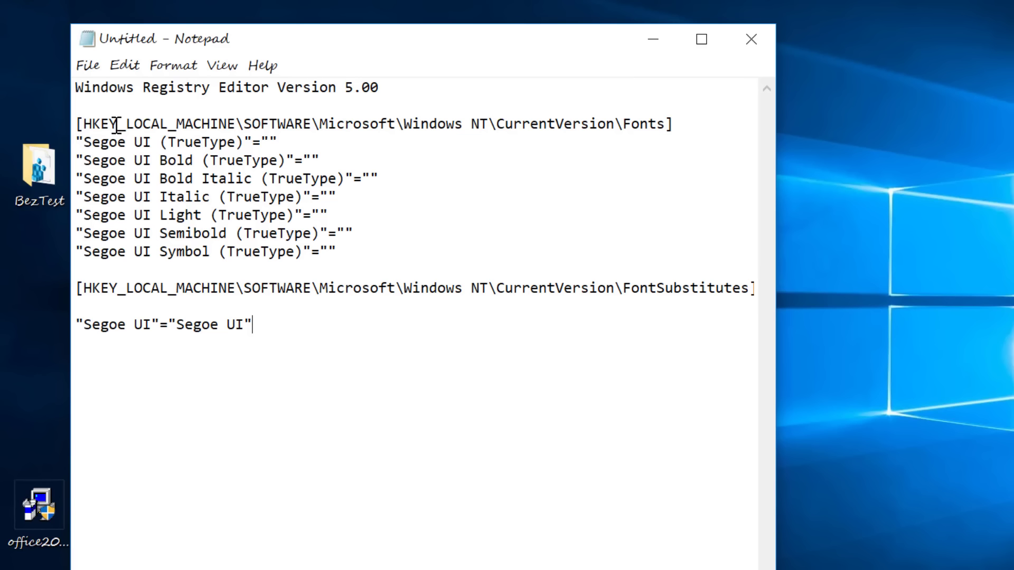
drag(184, 124, 304, 123)
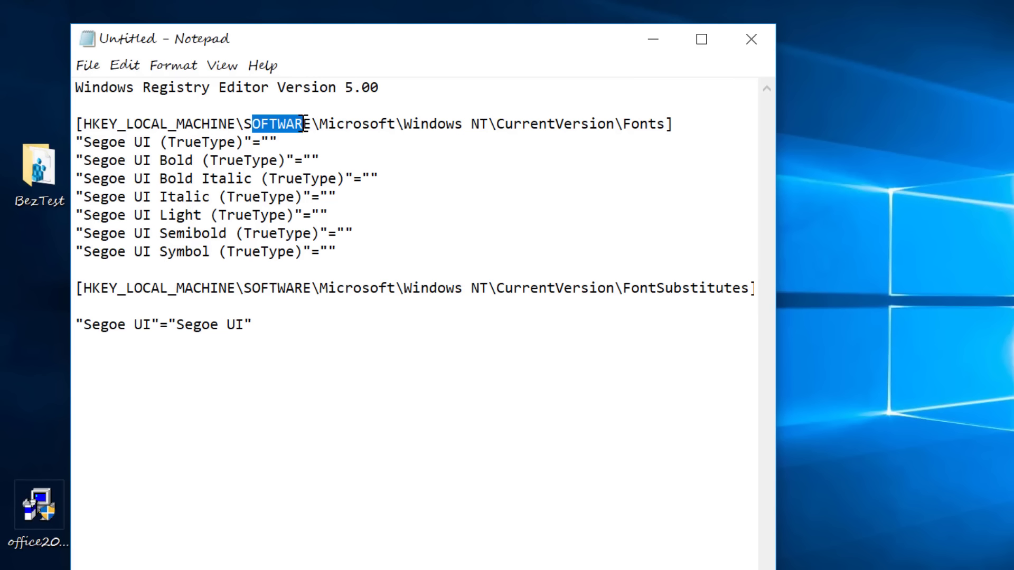
click(446, 123)
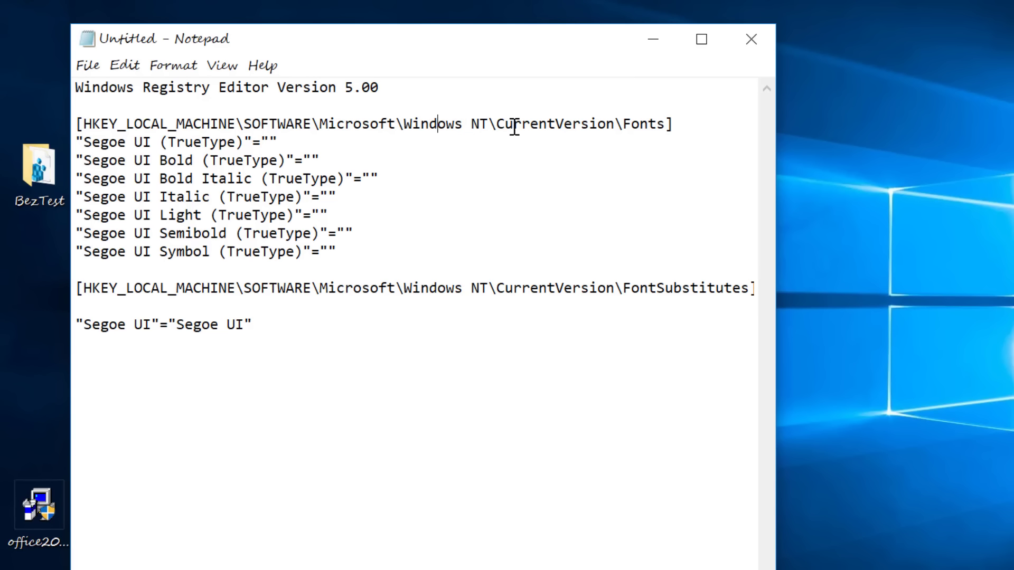
drag(514, 123, 665, 124)
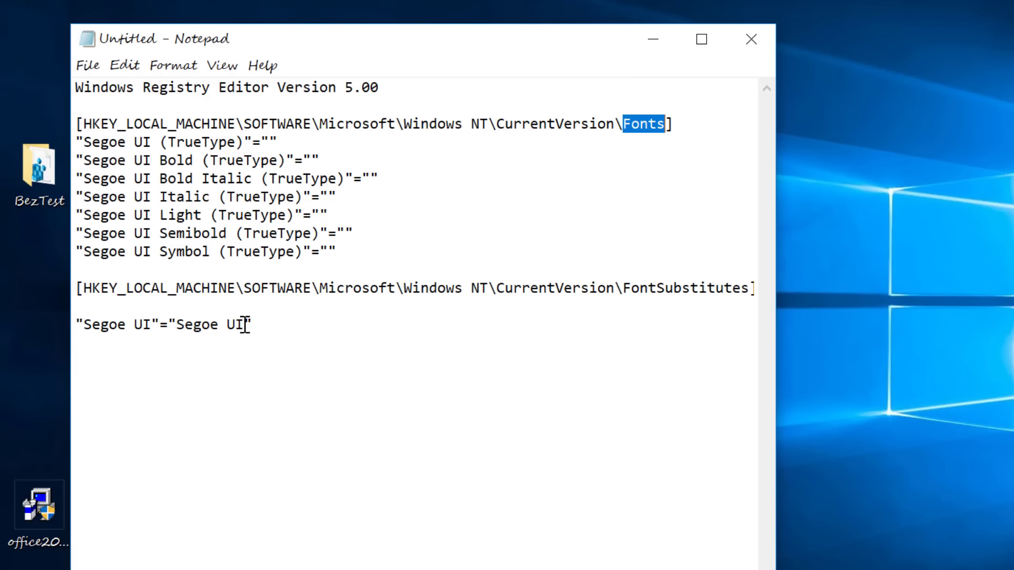
drag(176, 324, 244, 325)
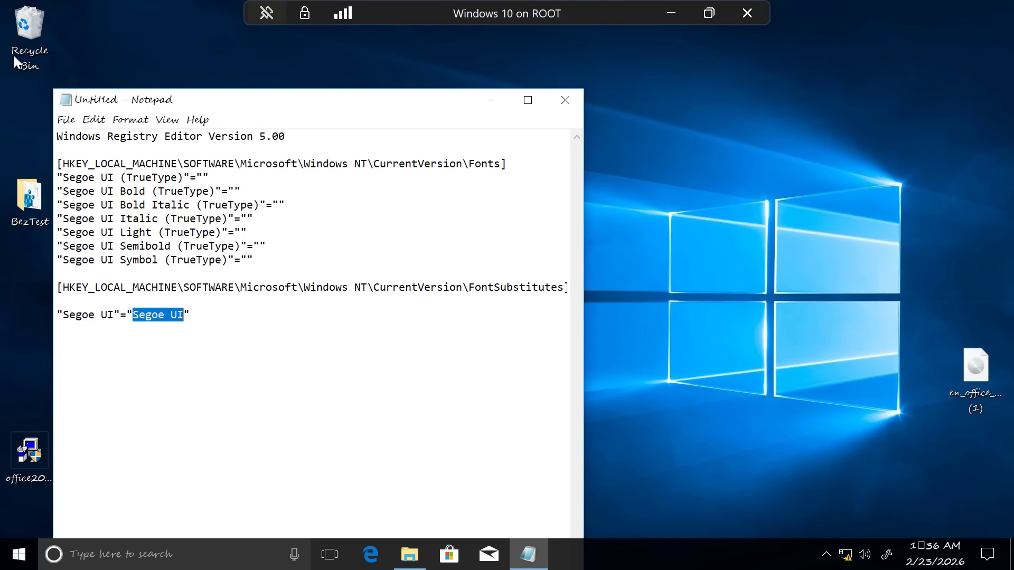
- Try Segoe Script as the substitute value in the script's last line, and restore it to Segoe UI
click(182, 315)
key(BackSpace)
key(BackSpace)
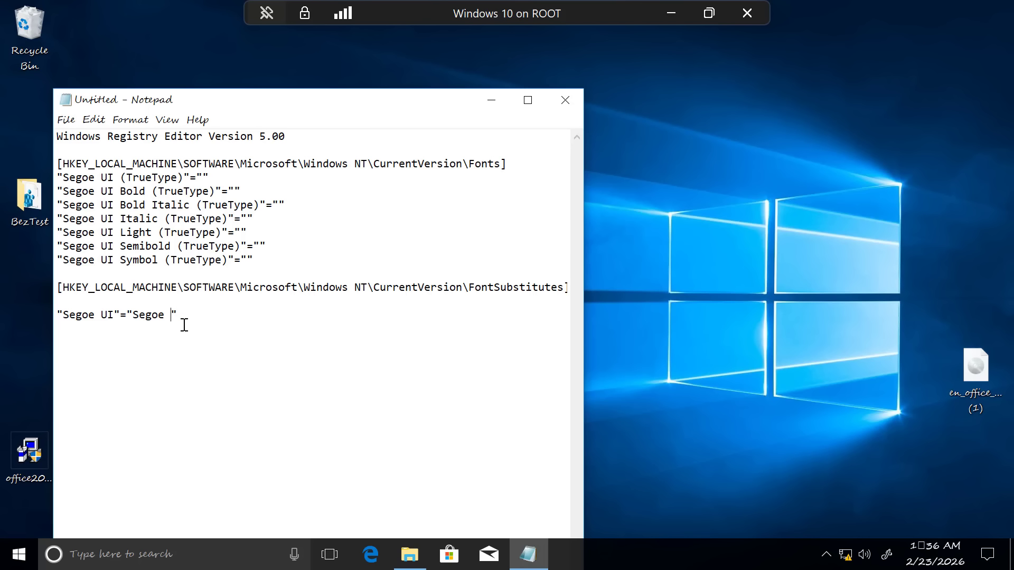
text(Script)
key(BackSpace)
key(BackSpace)
key(BackSpace)
key(BackSpace)
key(BackSpace)
text(UI)
- Save the script to the Desktop as "Default Font.reg" and close the text editor
click(66, 119)
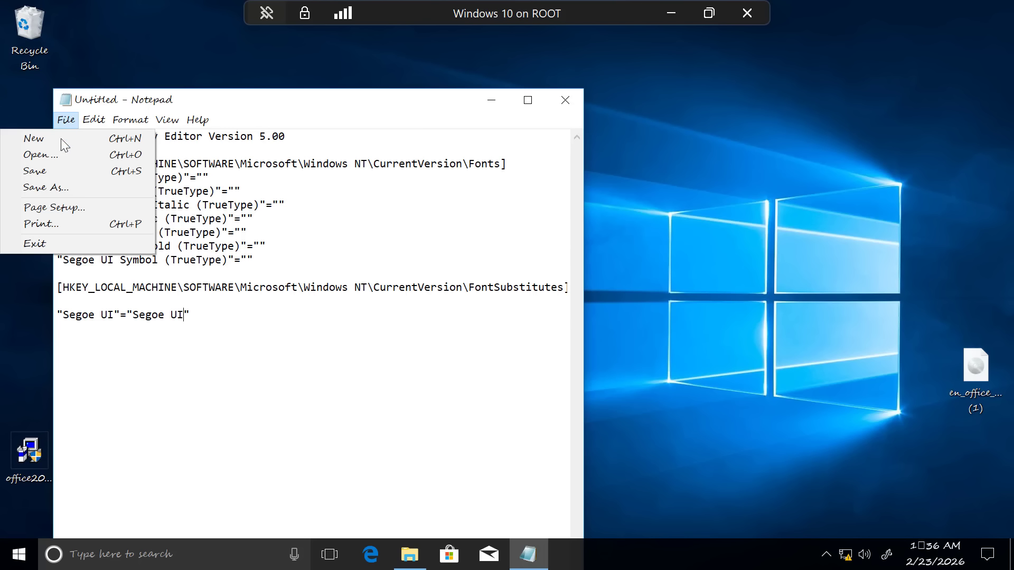
click(56, 188)
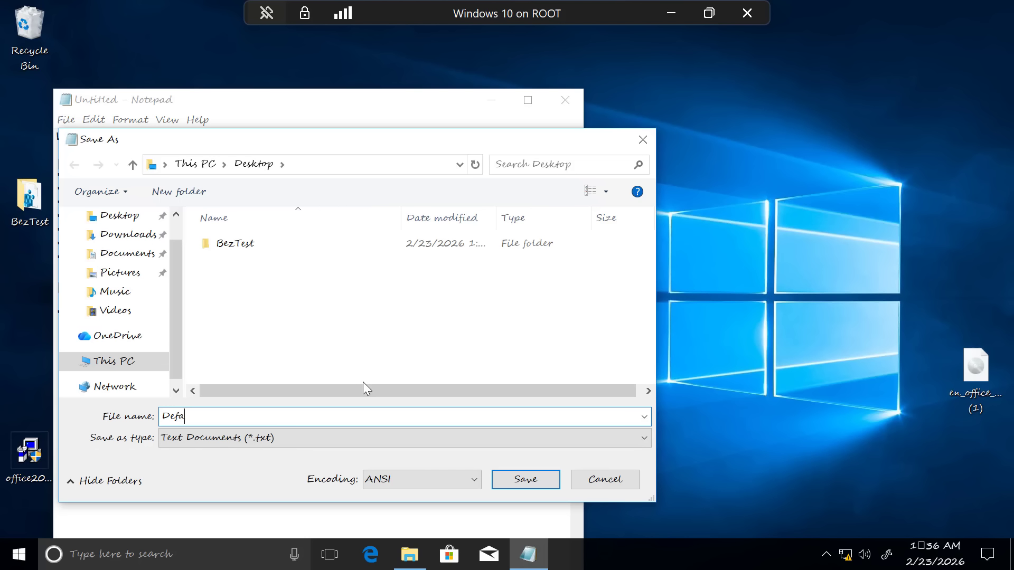
text(Default Font.reg)
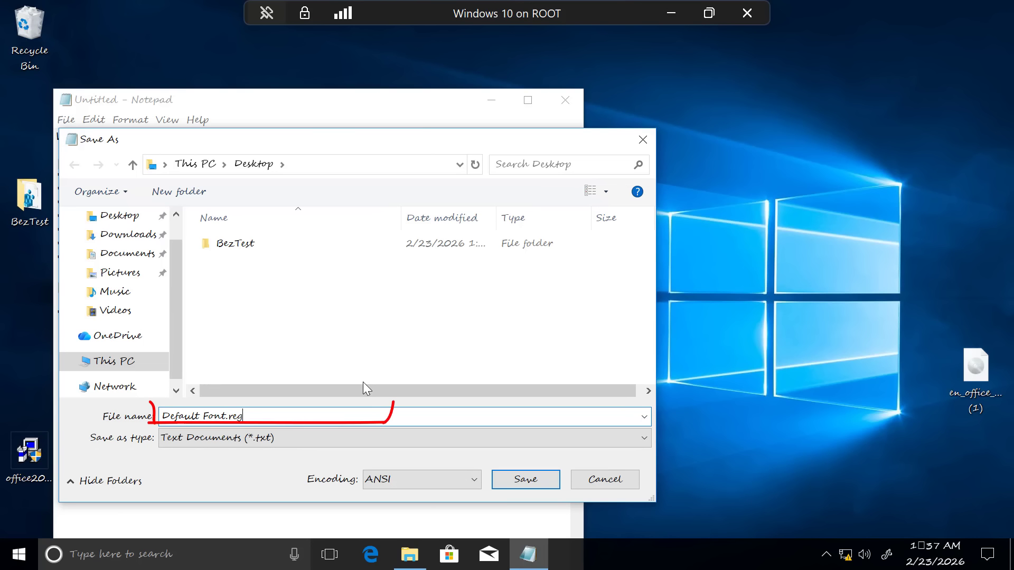
scroll(104, 302, up, 1)
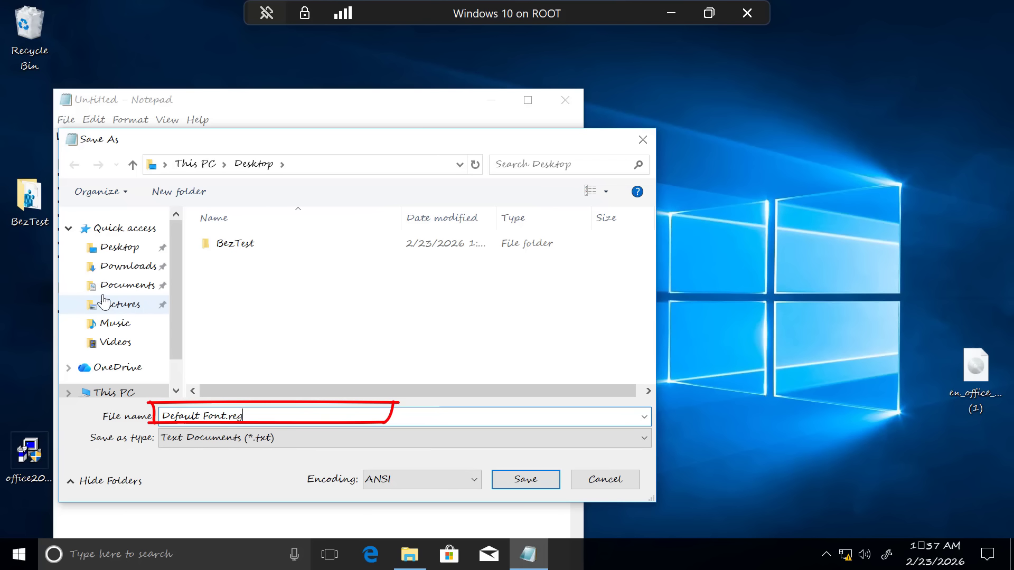
click(119, 246)
click(513, 478)
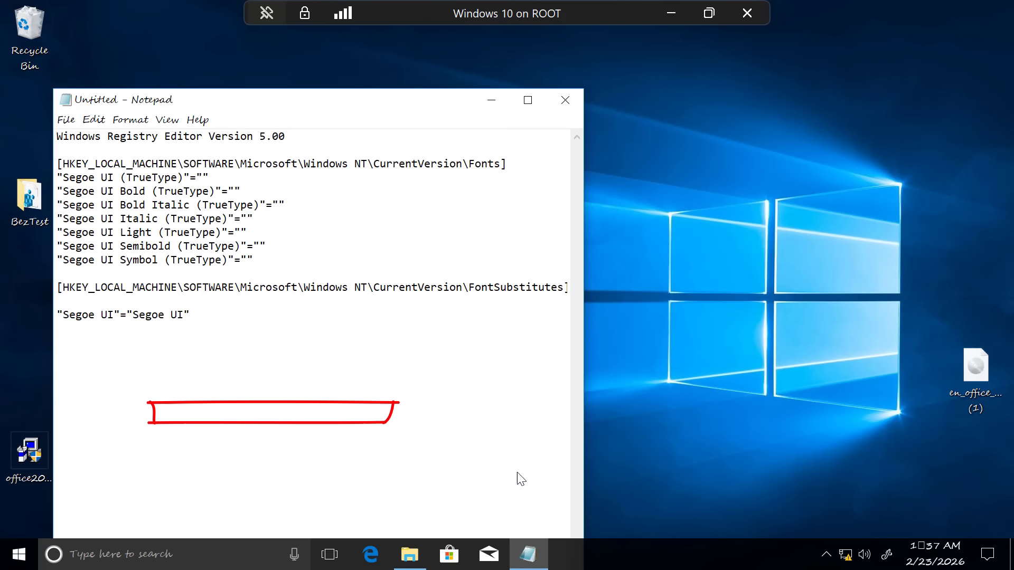
click(564, 101)
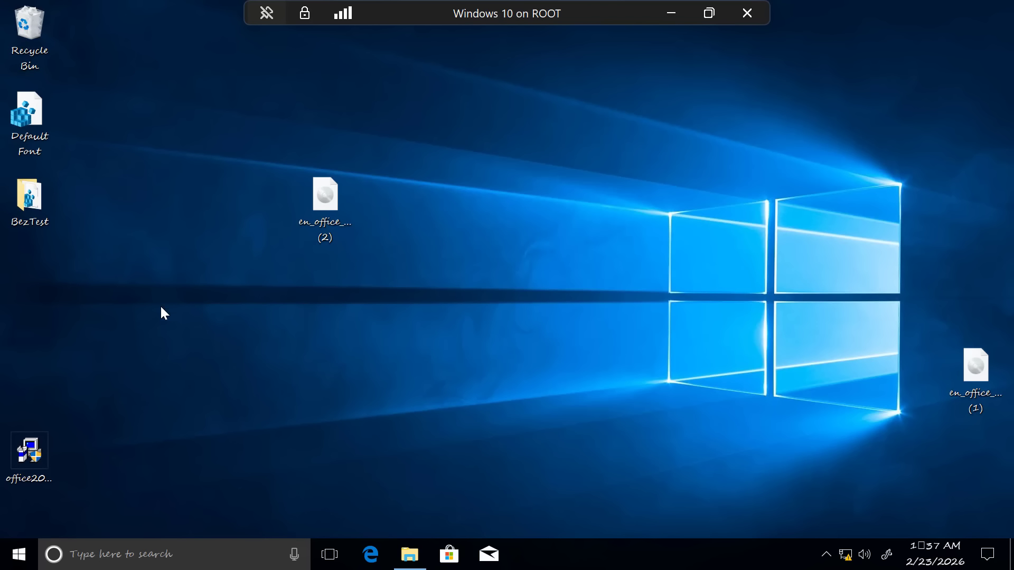
- Run the Default Font registry file from the desktop and accept the prompts to merge it into the registry
double_click(34, 130)
click(399, 370)
click(601, 315)
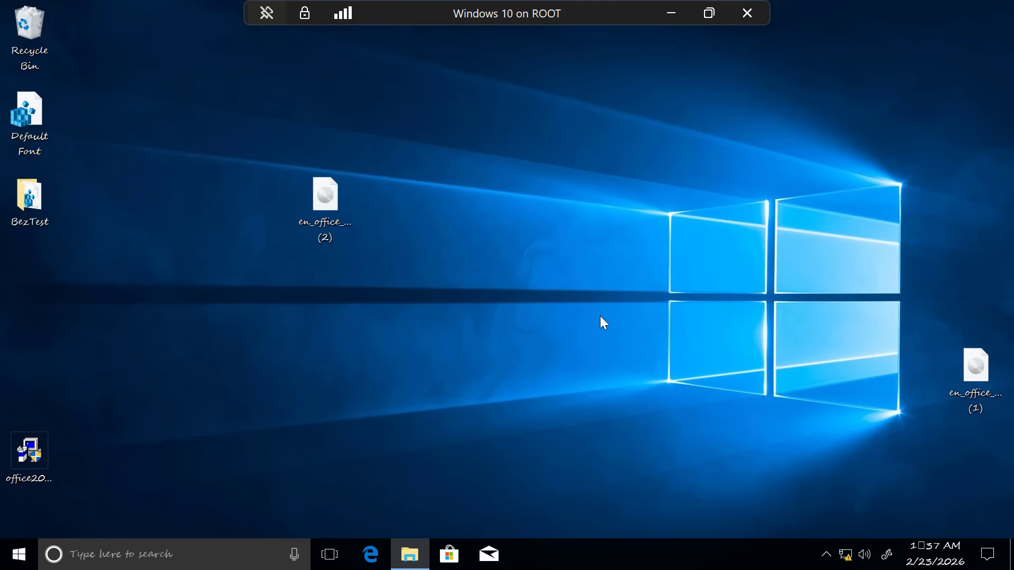
click(660, 282)
- Restart Windows, reposition the virtual machine window, and sign back in with the account password
click(19, 554)
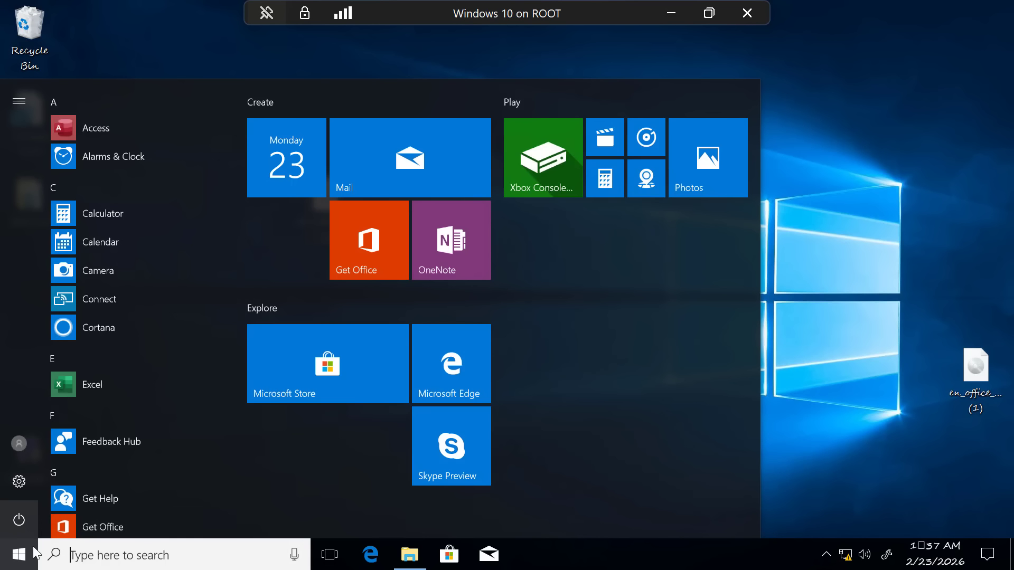
click(23, 510)
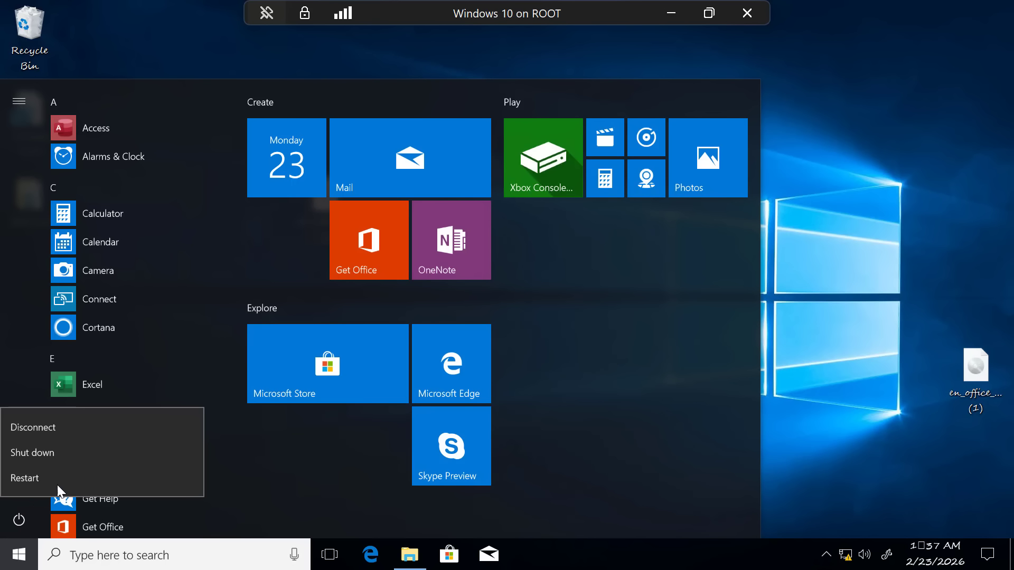
click(27, 476)
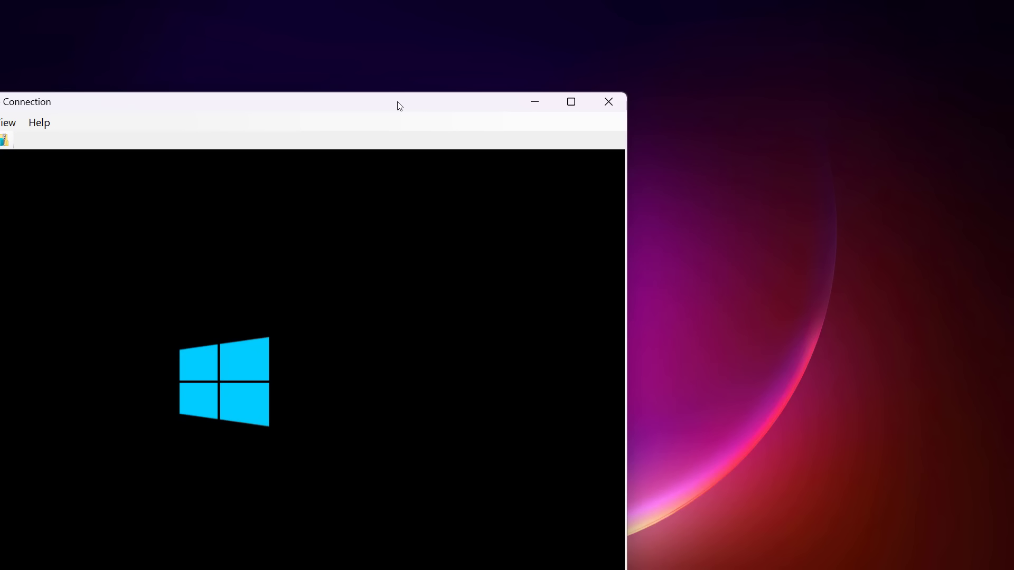
drag(400, 106, 648, 53)
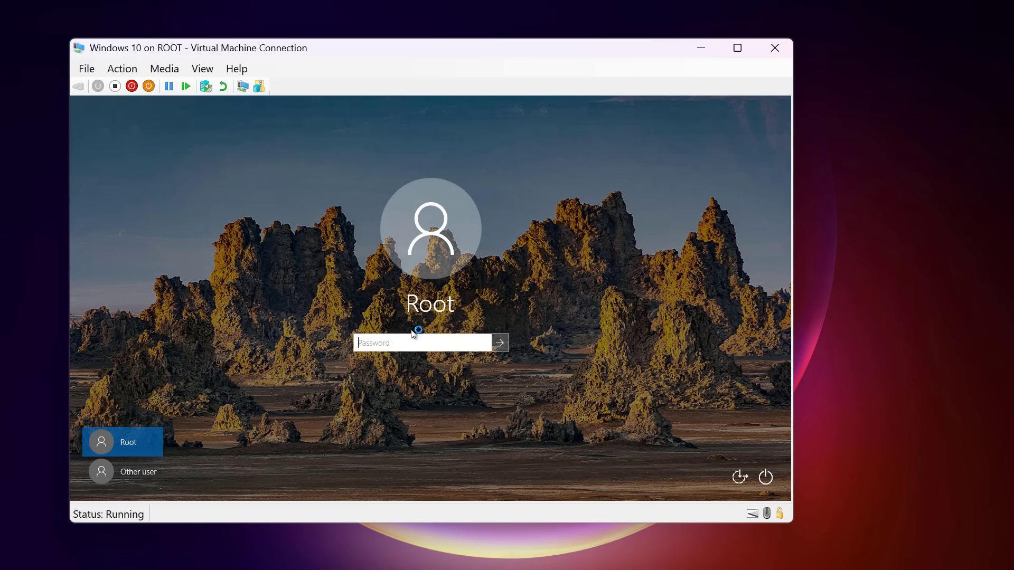
text(•)
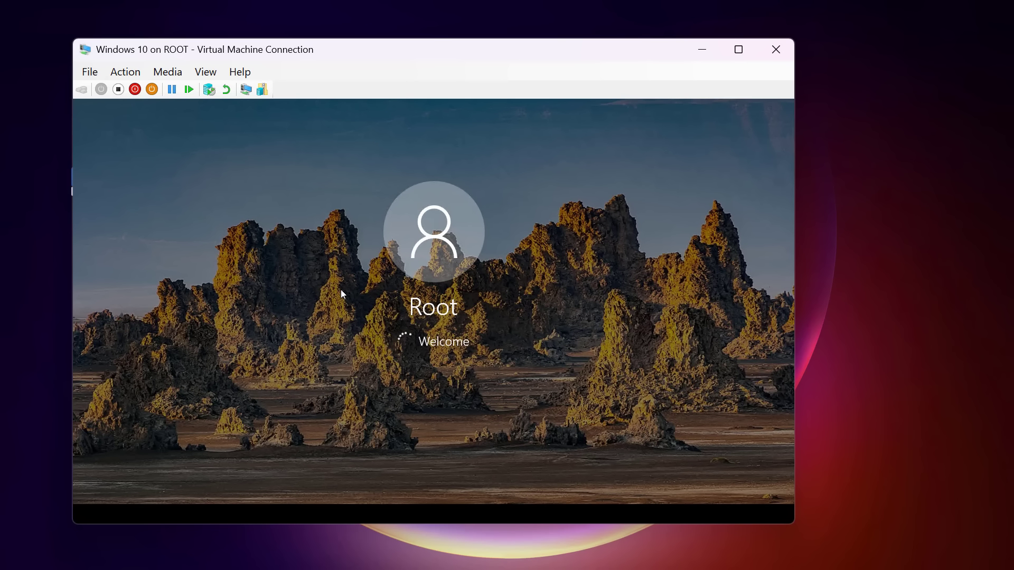
- Maximize the virtual machine window, switch it to full screen, and dismiss the OneDrive error dialog
click(738, 50)
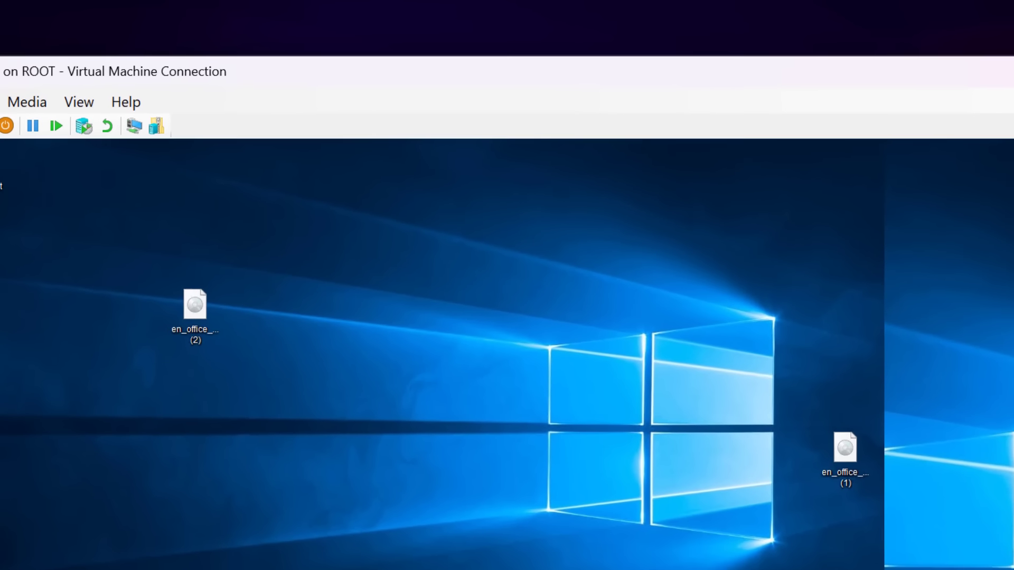
key(ctrl+alt+Break)
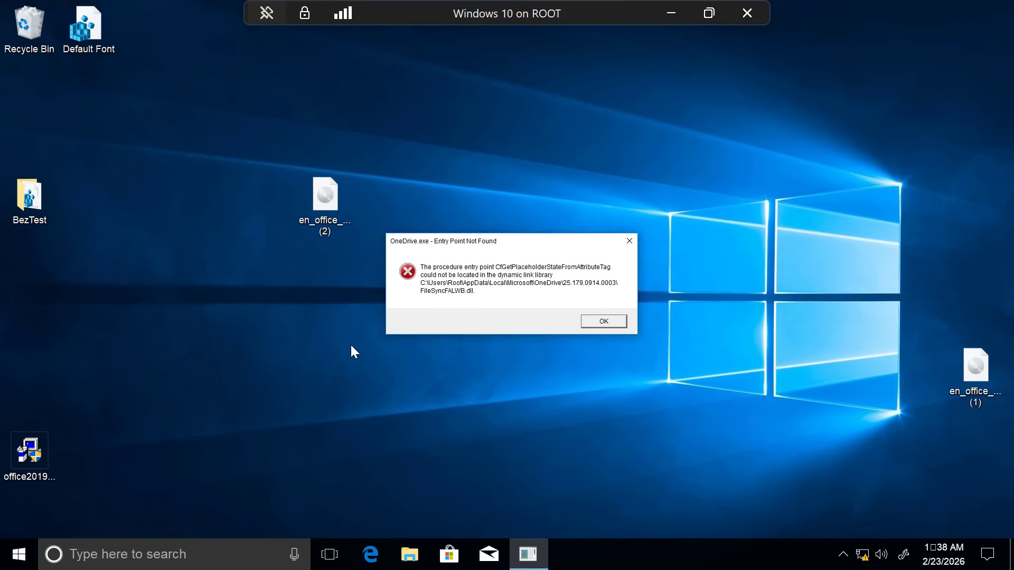
click(602, 323)
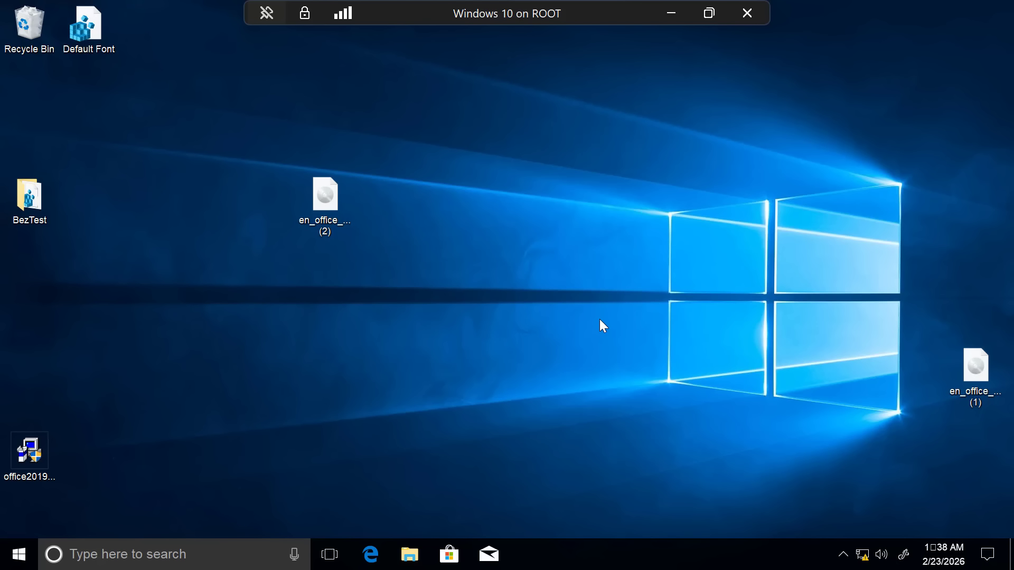